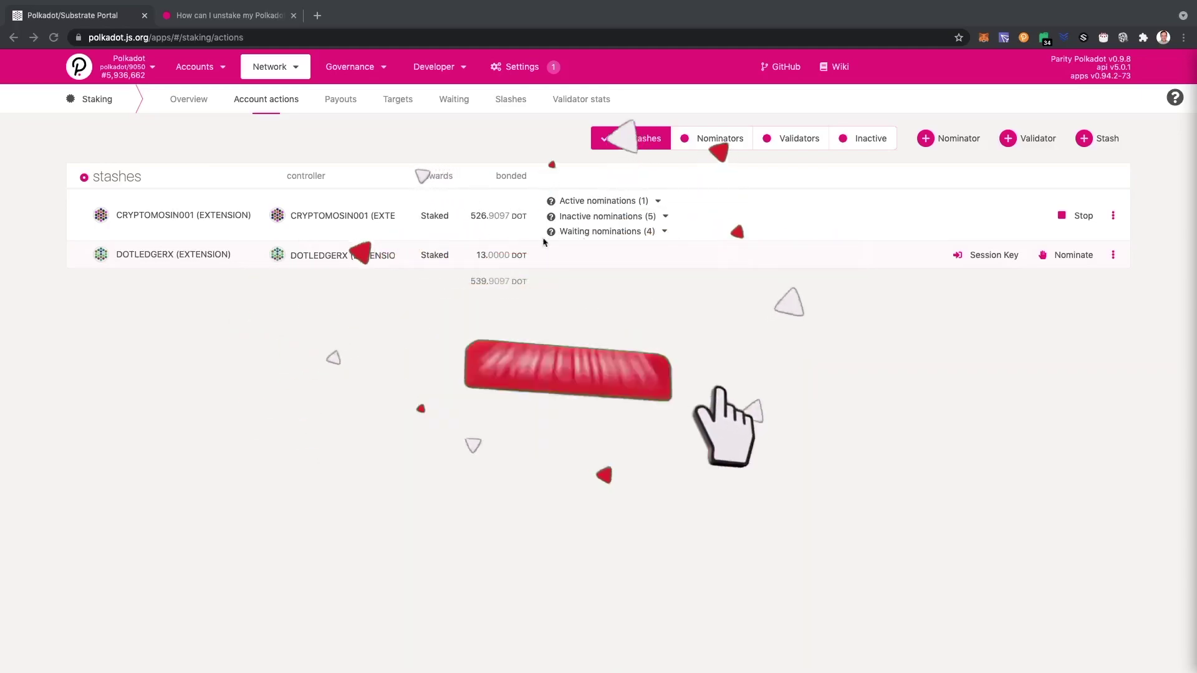
- Bring up the 'How can I unstake my tokens again?' article at 150% zoom, scrolled to STEP 1
click(193, 18)
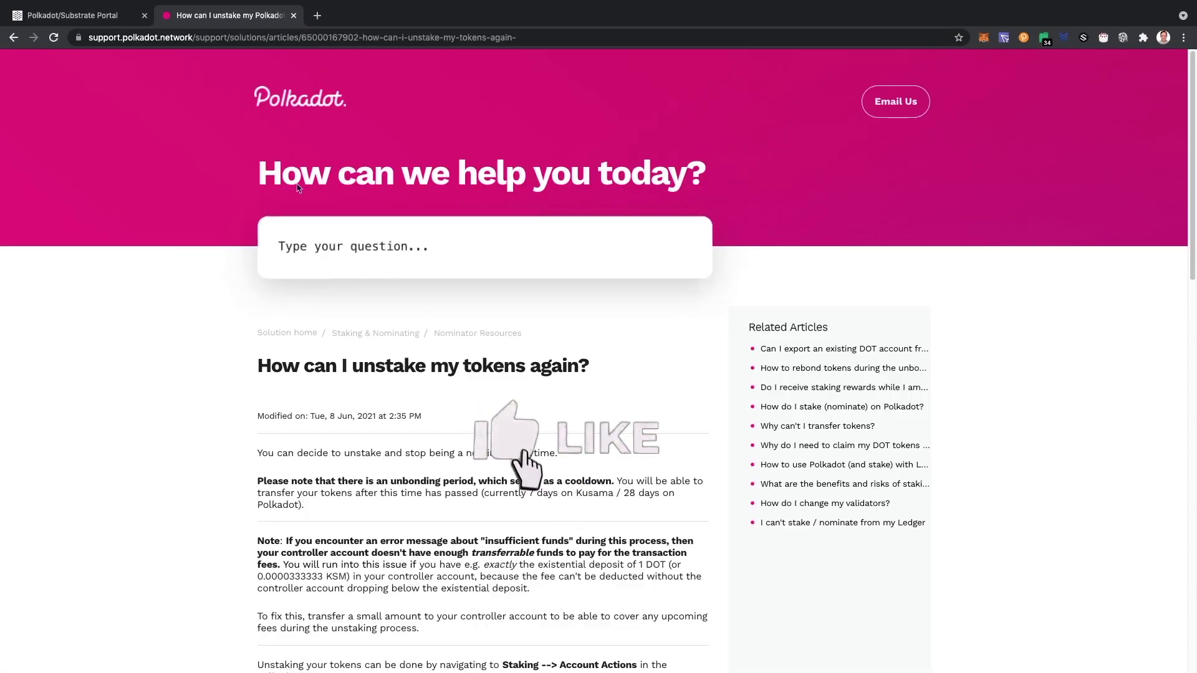
scroll(686, 368, down, 5)
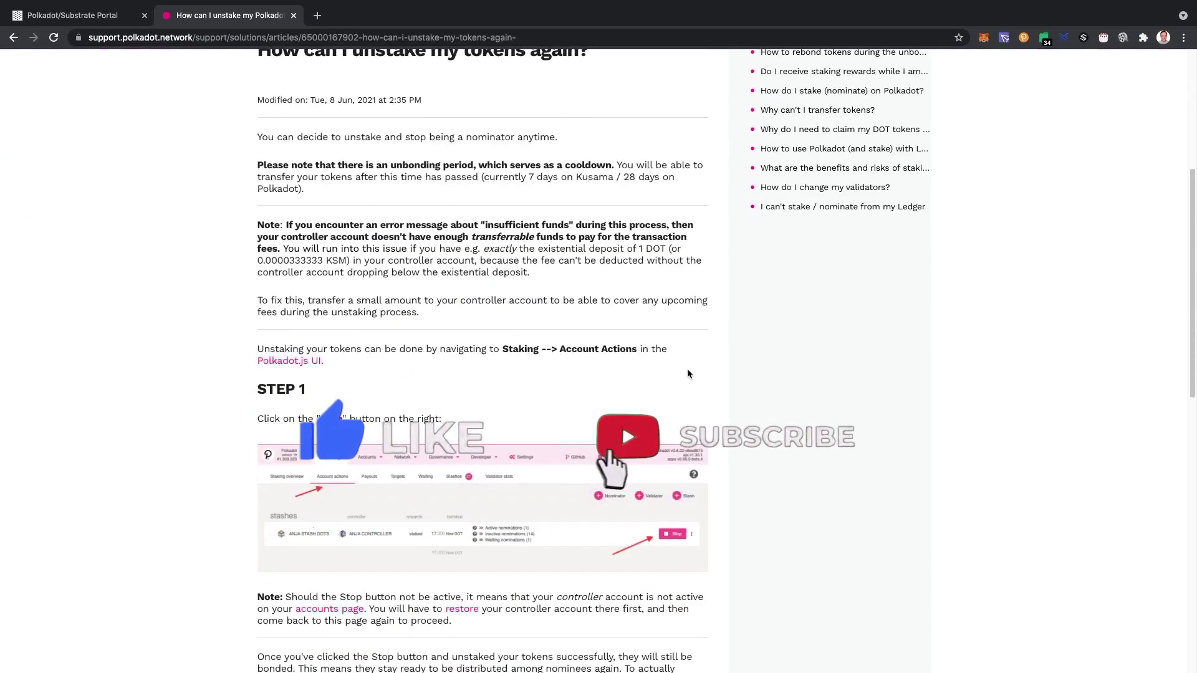
scroll(692, 376, down, 3)
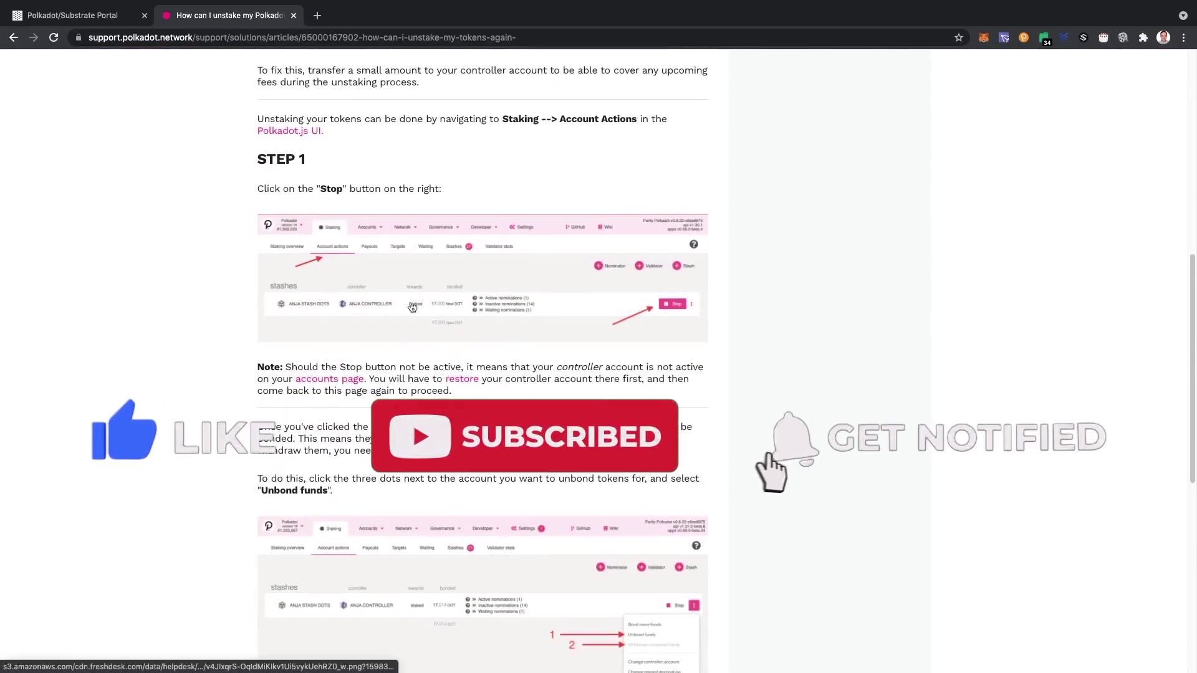
key(ctrl+plus)
key(ctrl+plus)
key(ctrl+plus)
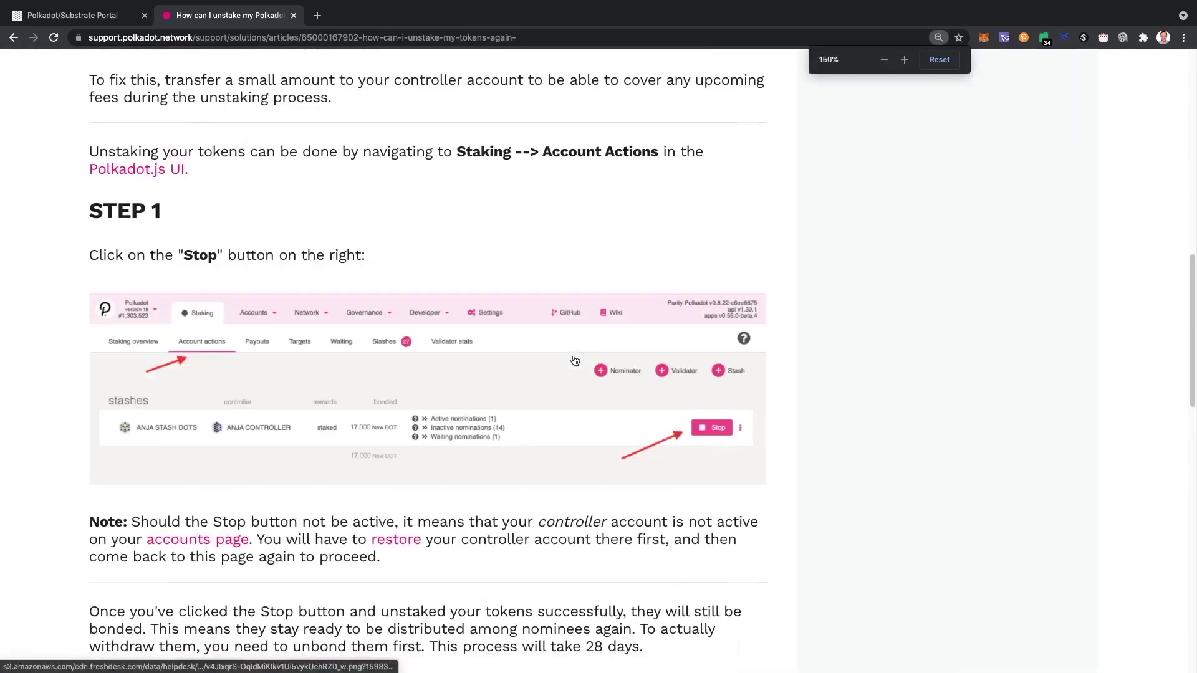
scroll(884, 470, down, 2)
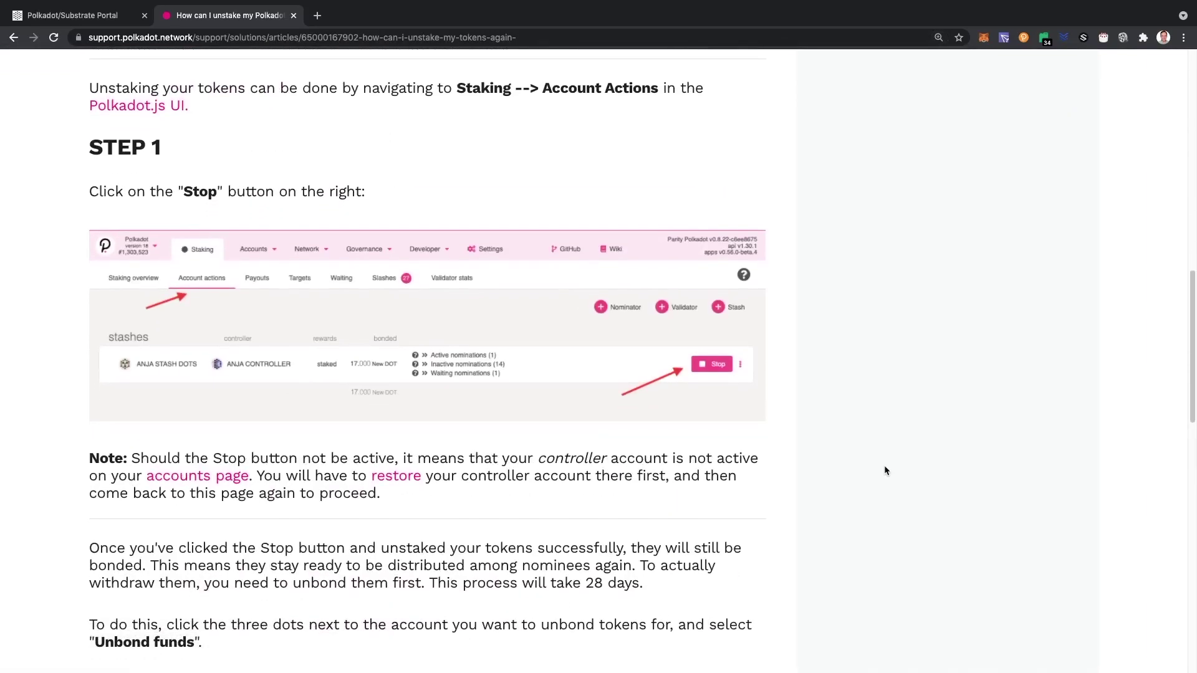
scroll(881, 461, down, 1)
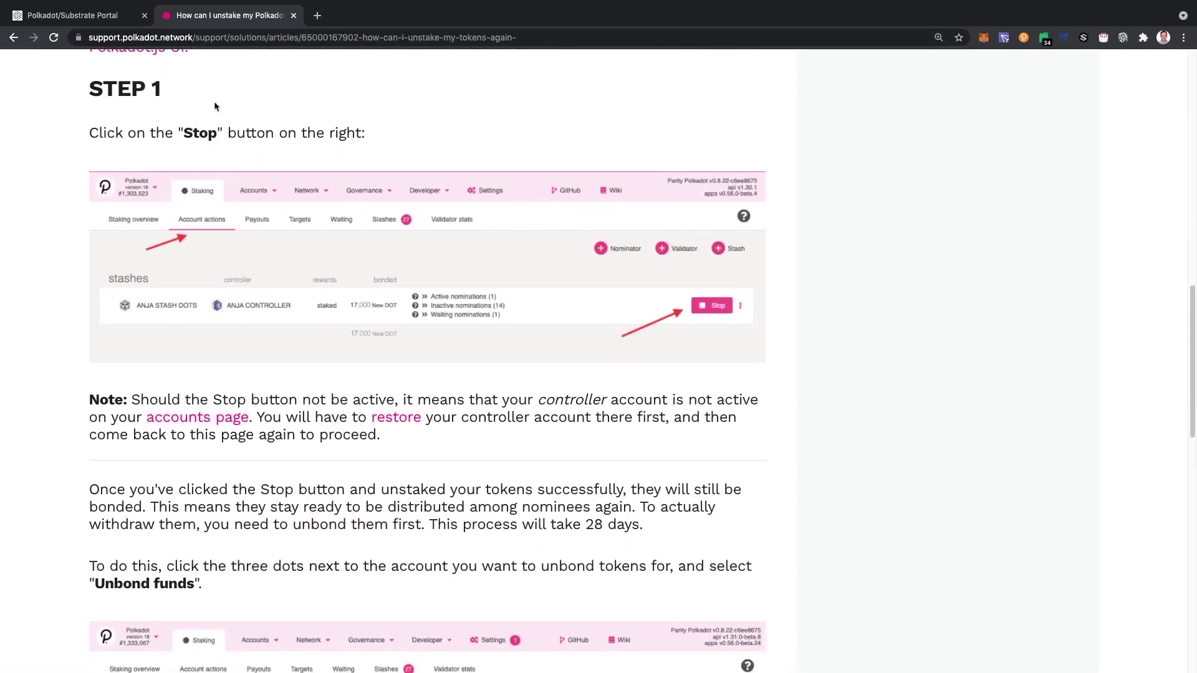
- Back on staking account actions, expand then collapse the stash's Inactive and Waiting nominations lists
click(88, 21)
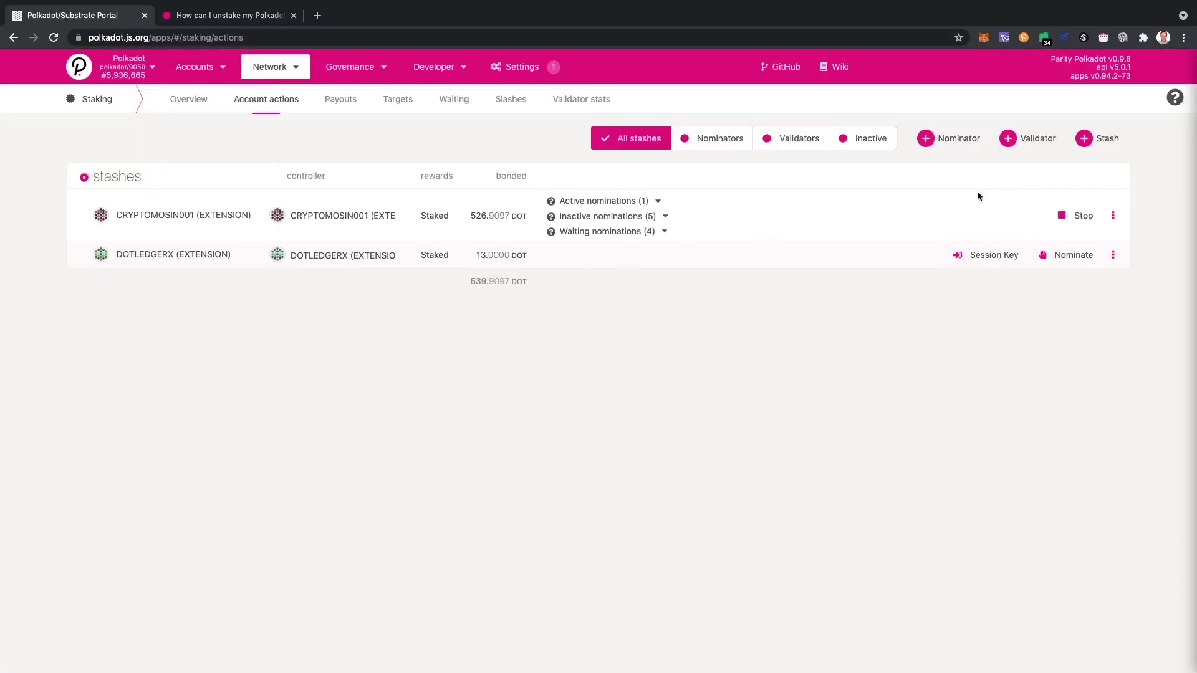
click(665, 217)
click(663, 285)
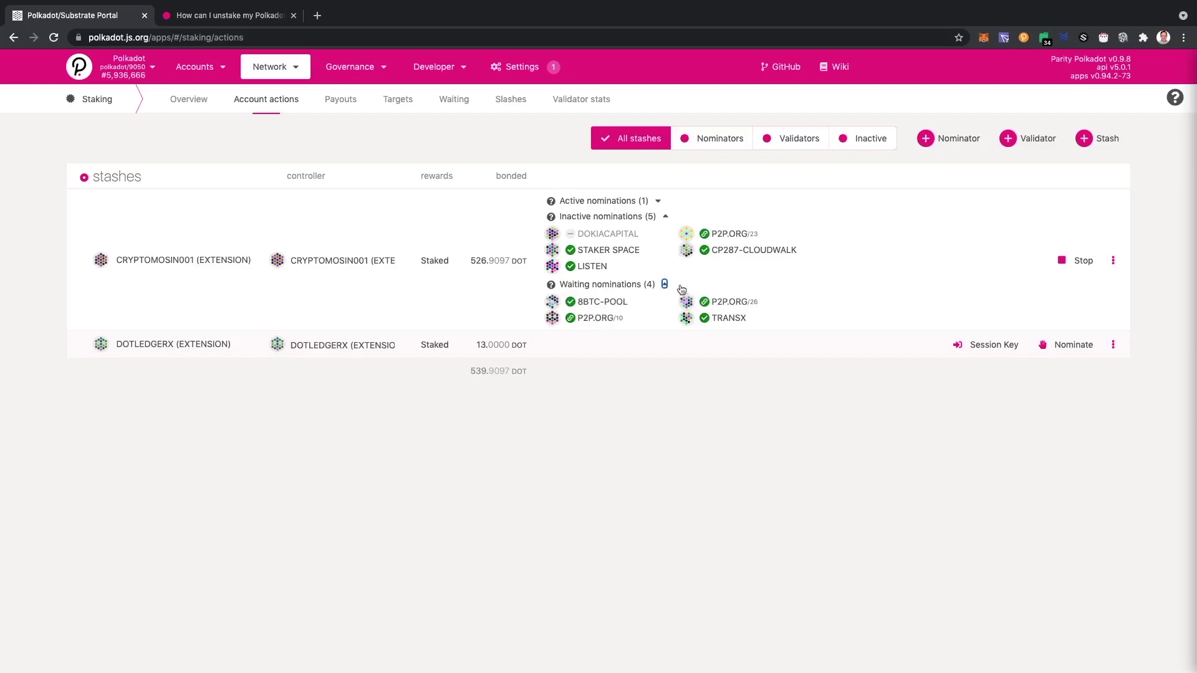
click(665, 285)
click(665, 217)
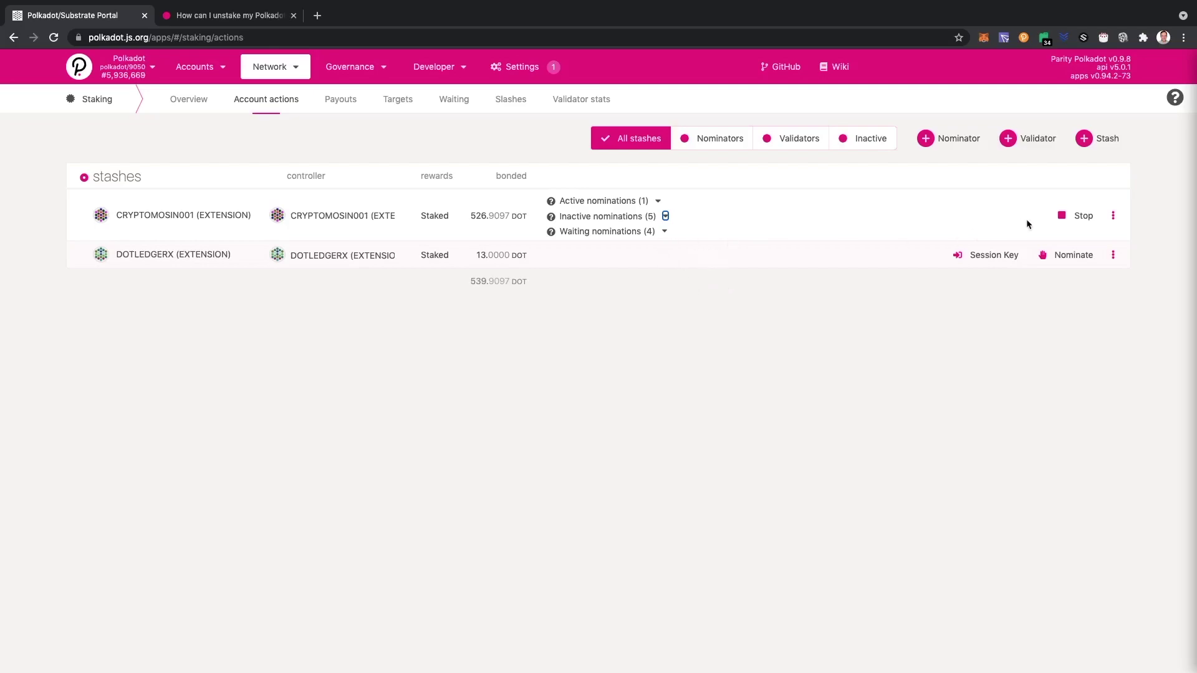
- After rechecking the article, Stop CRYPTOMOSIN001 nominating and authorize the staking.chill() transaction
click(253, 15)
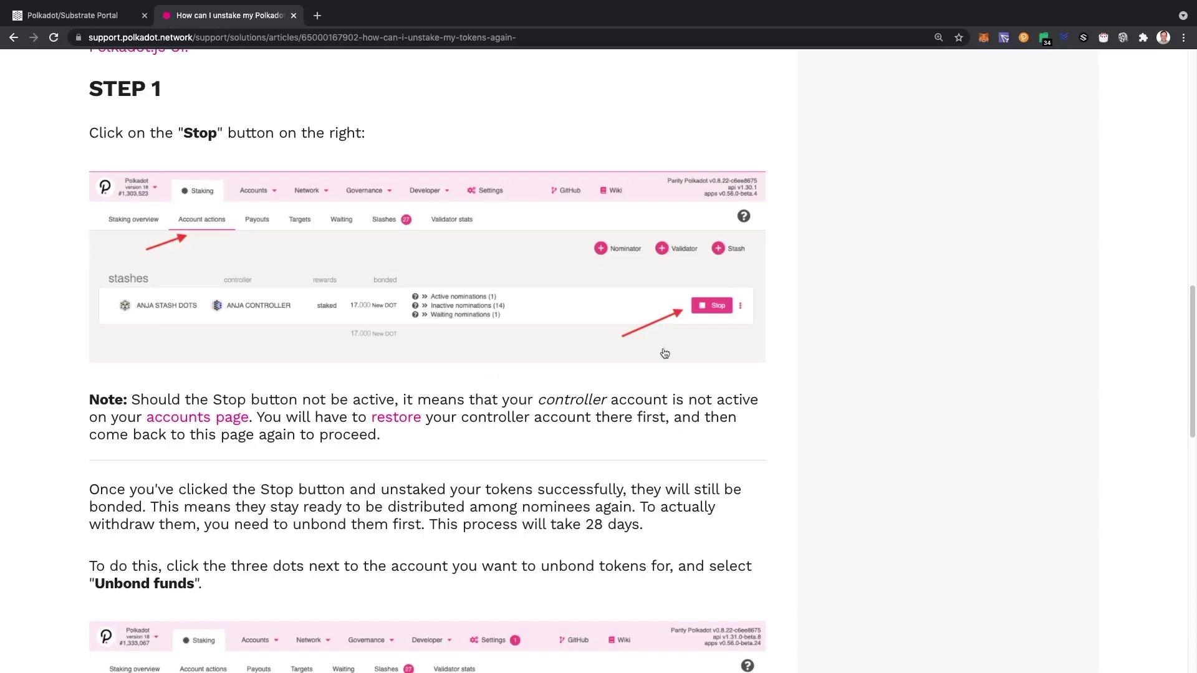
click(72, 15)
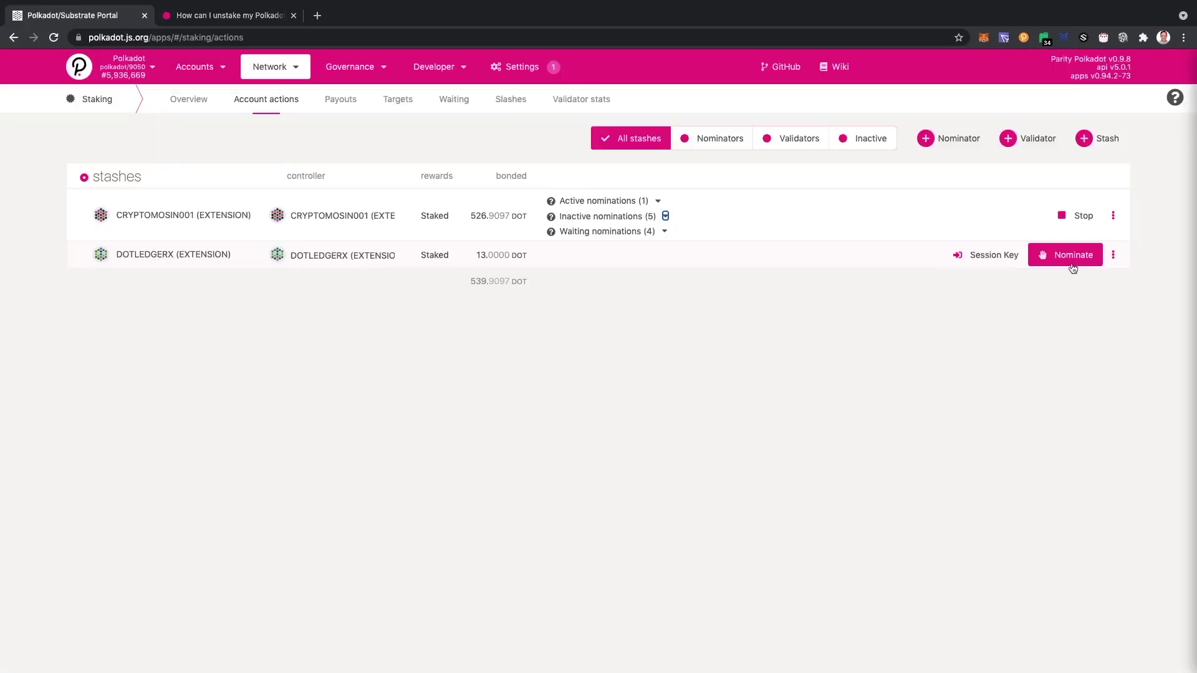
click(1067, 223)
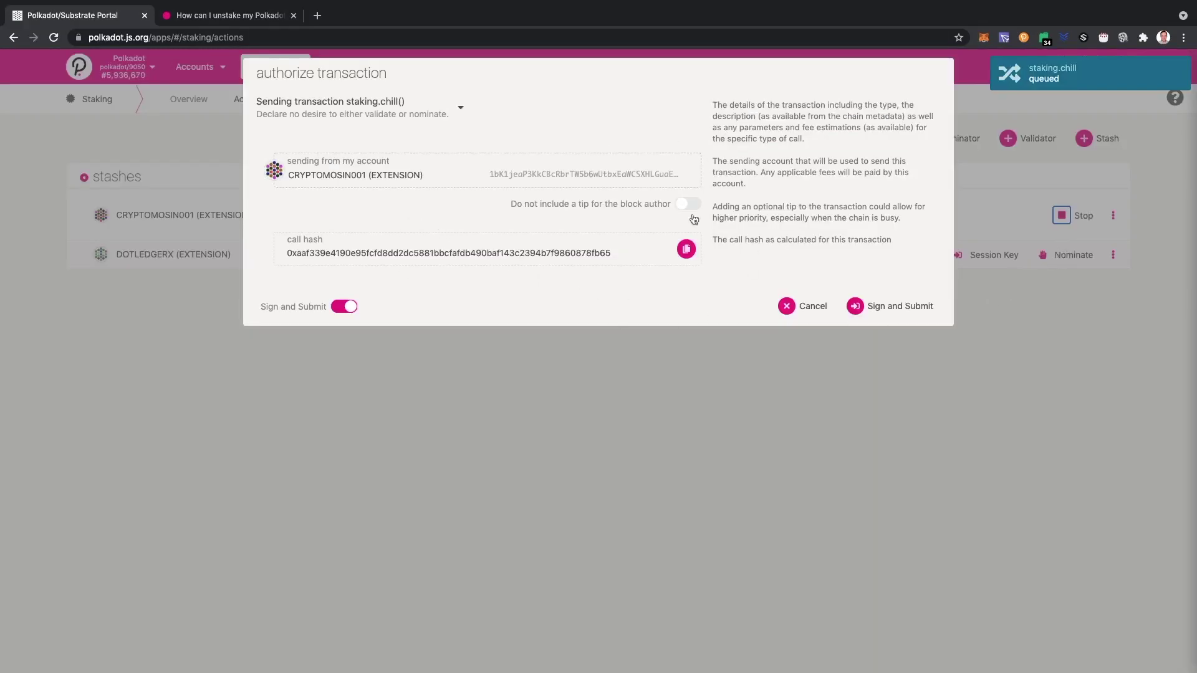
click(891, 309)
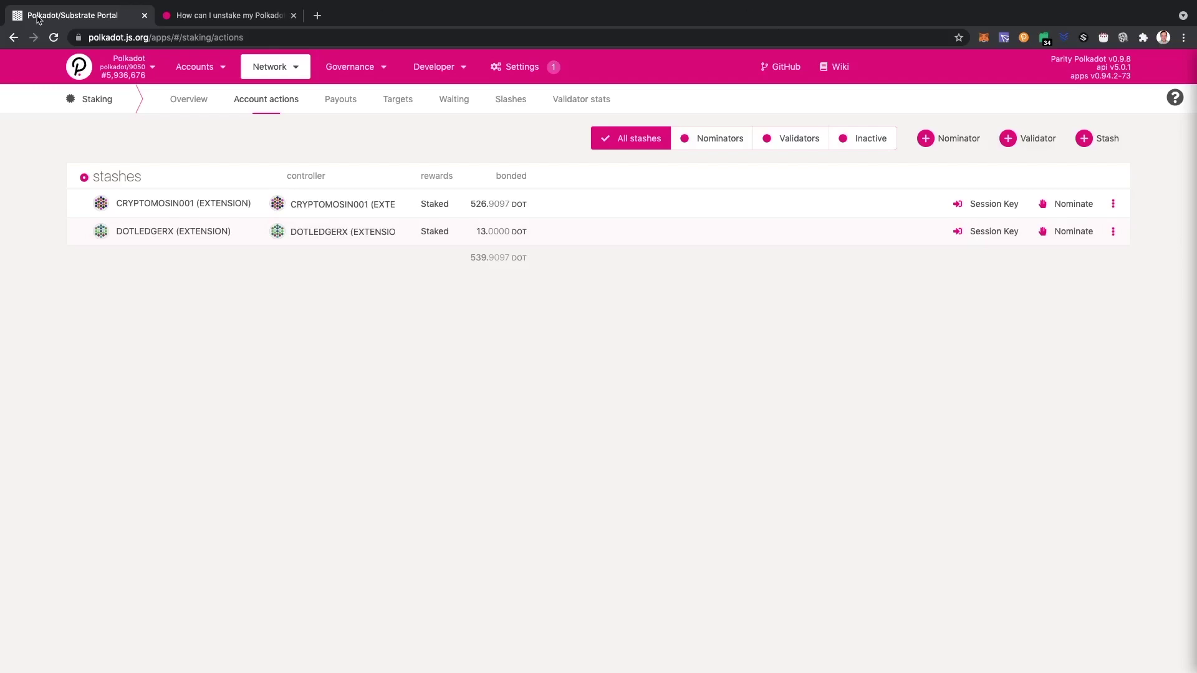
- Reread the unstaking article, highlighting 'unbond' and the 28 days duration, then return to staking
click(234, 15)
scroll(559, 382, down, 2)
scroll(559, 382, down, 1)
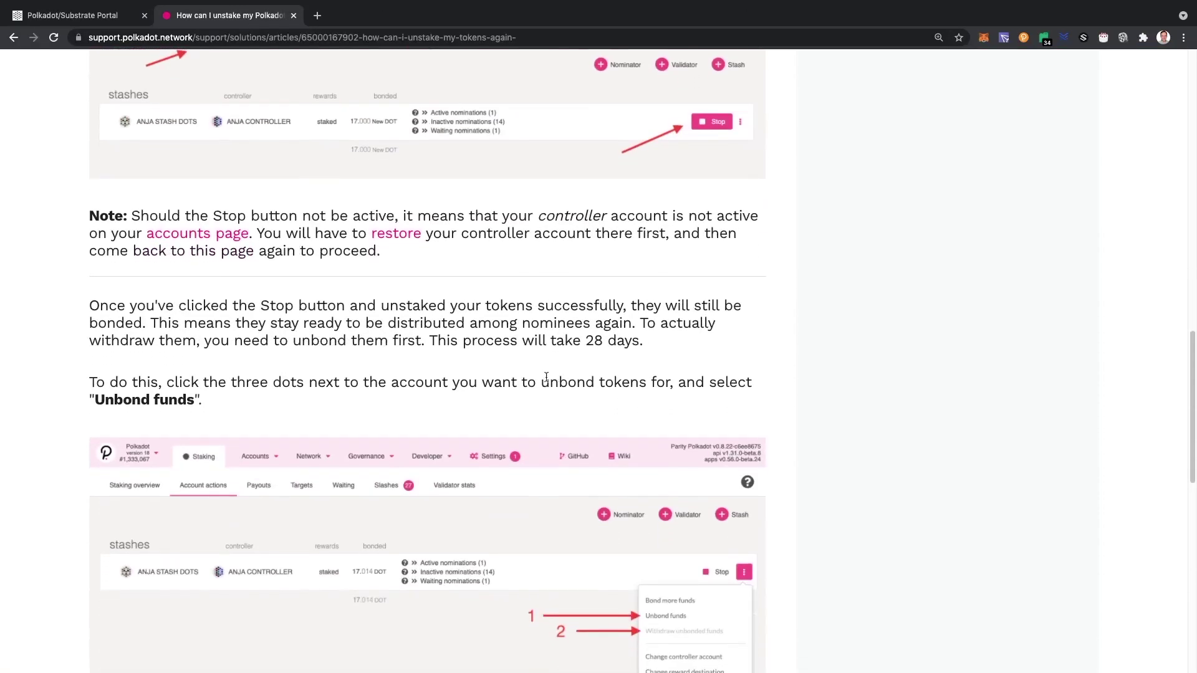
scroll(443, 309, up, 1)
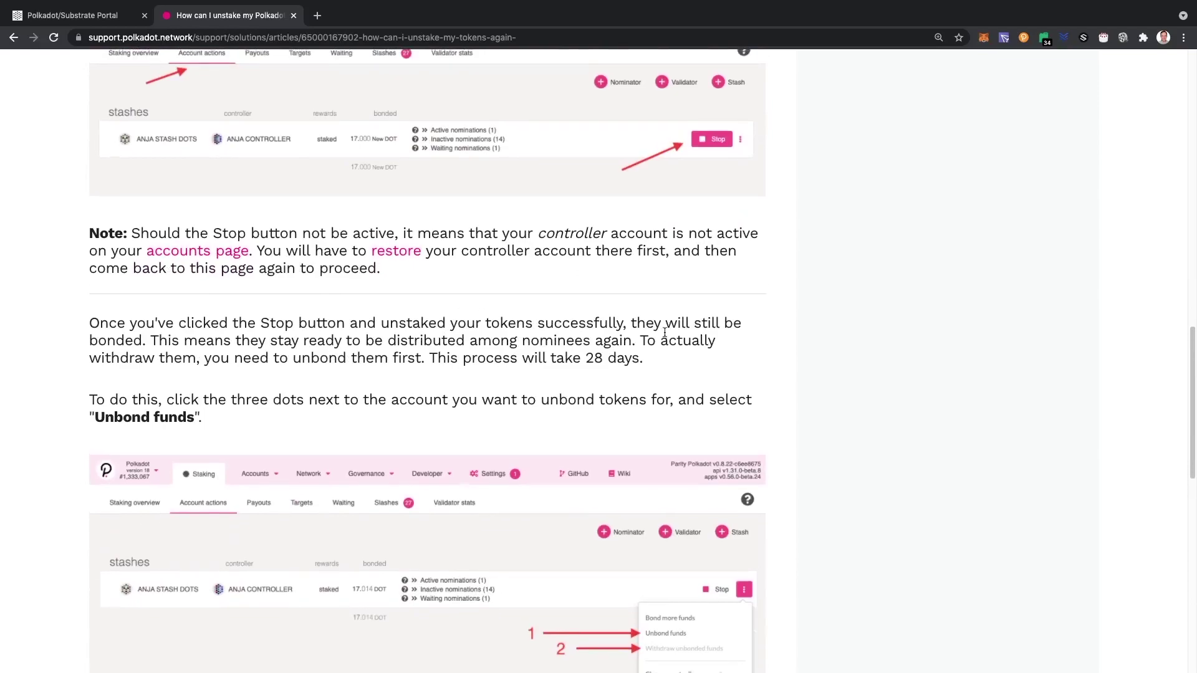
scroll(762, 288, down, 1)
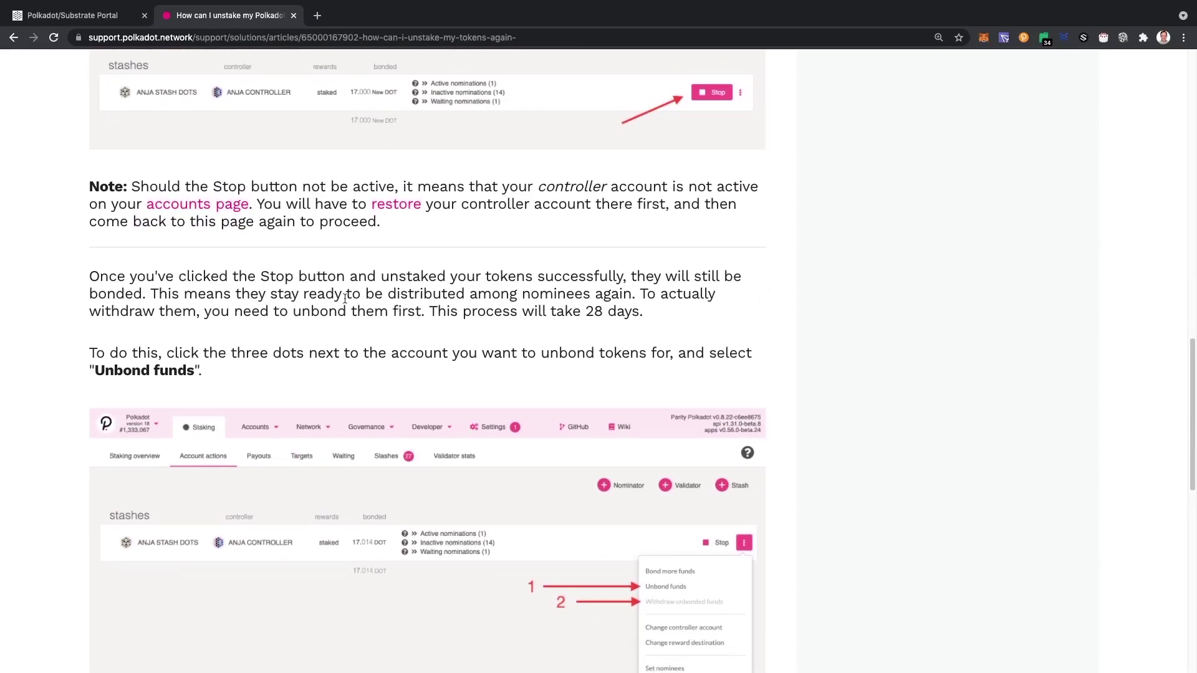
drag(294, 311, 345, 316)
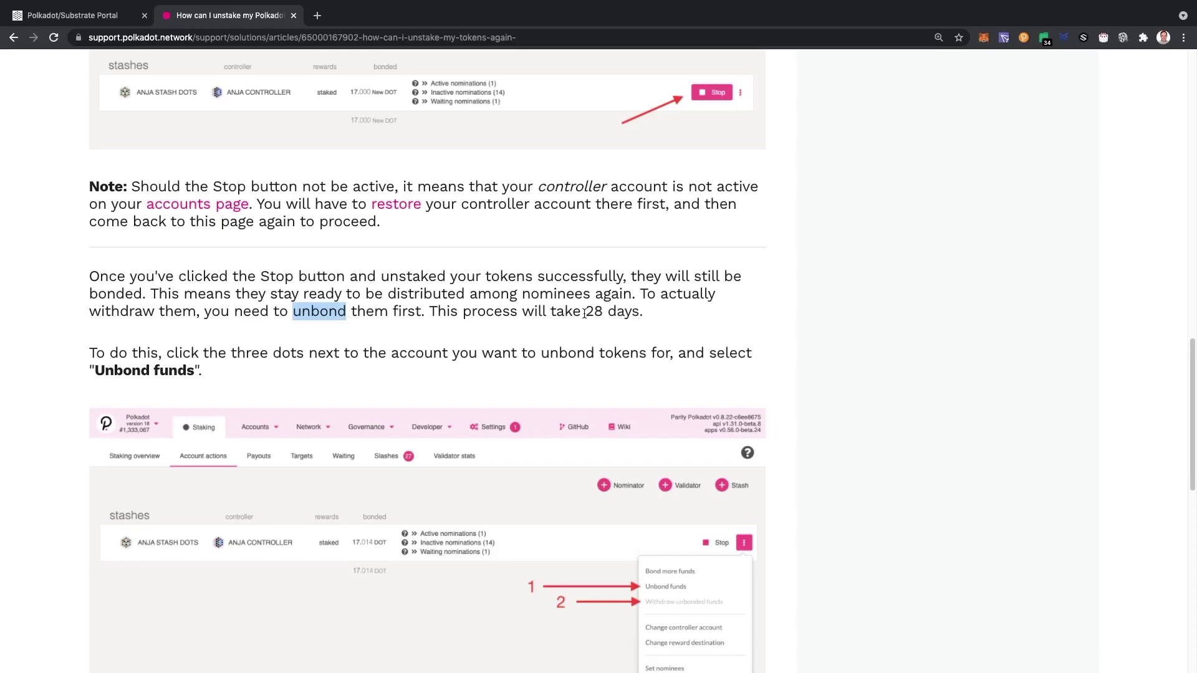
drag(584, 313, 644, 315)
click(114, 21)
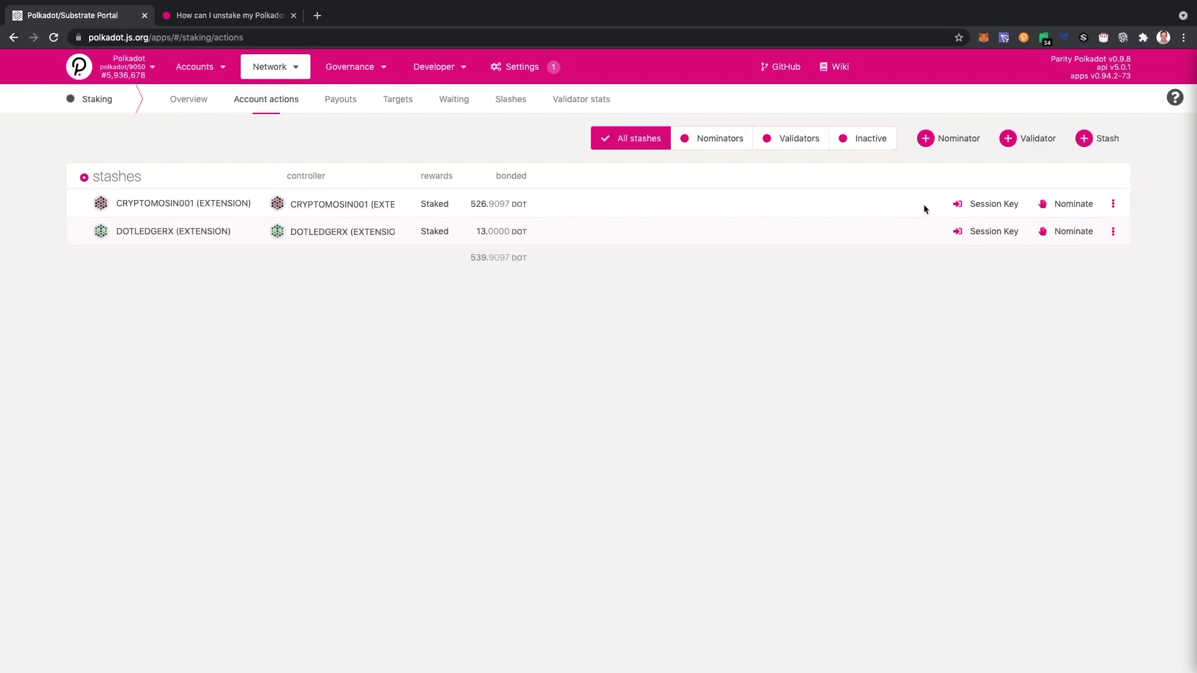
- Use Unbond funds with 'all bonded' on to unbond all 526.9097 DOT from CRYPTOMOSIN001
click(1114, 206)
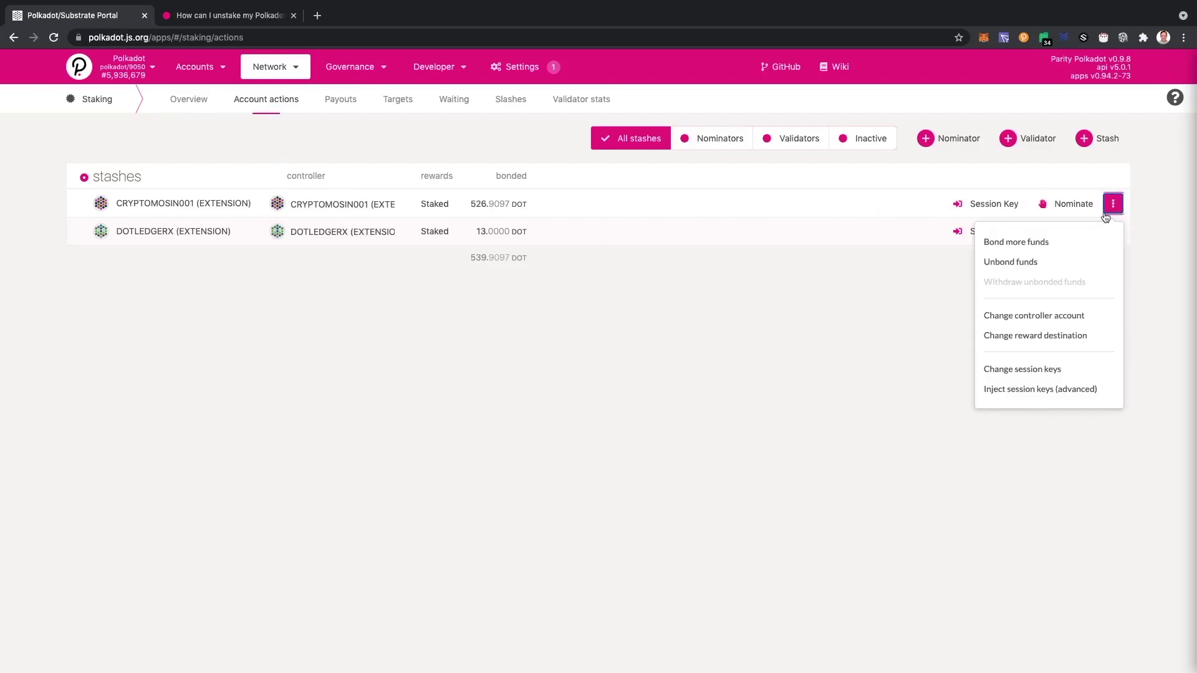
click(1005, 263)
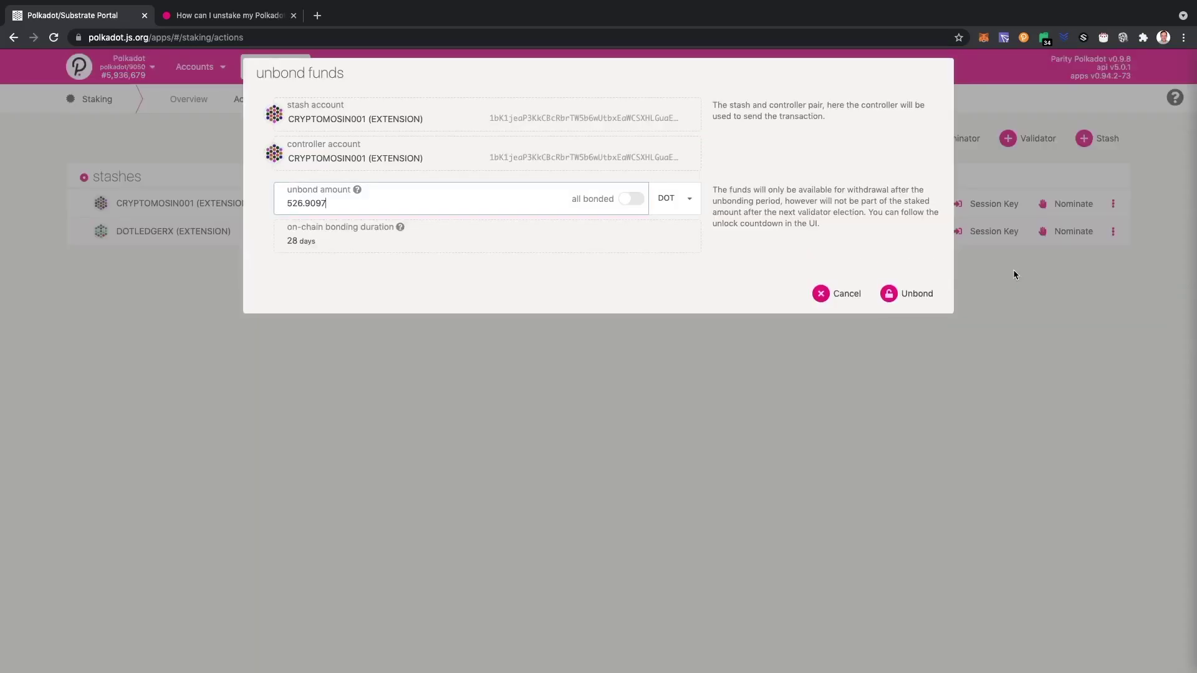
click(616, 203)
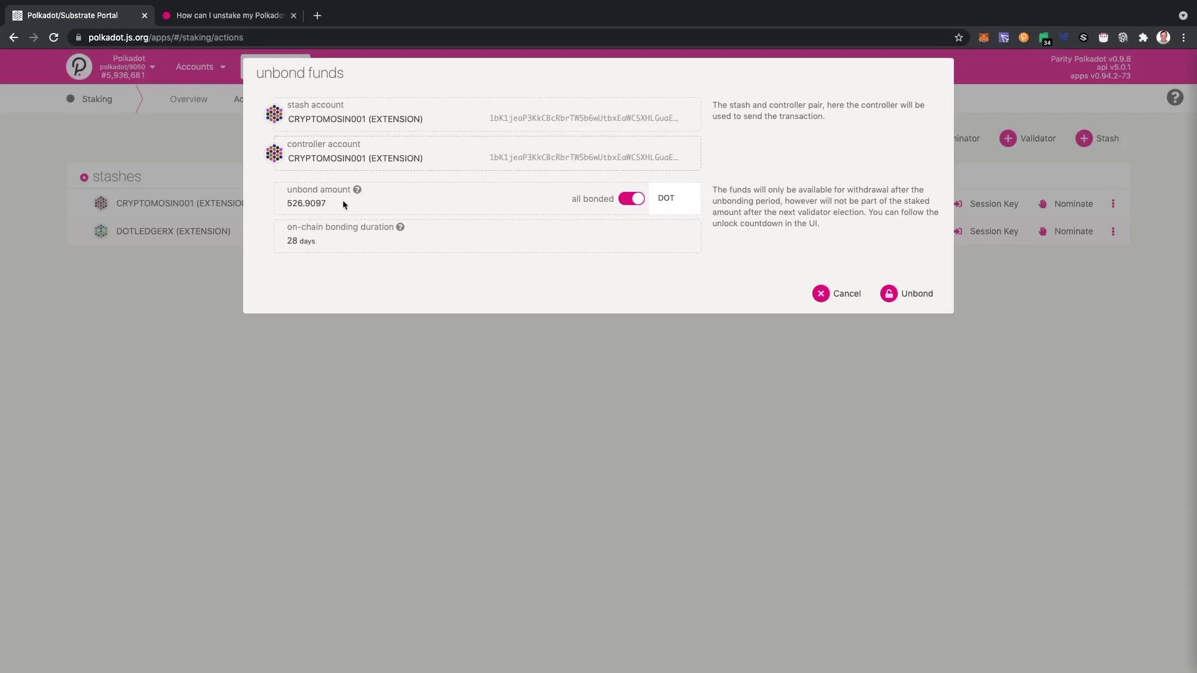
click(918, 306)
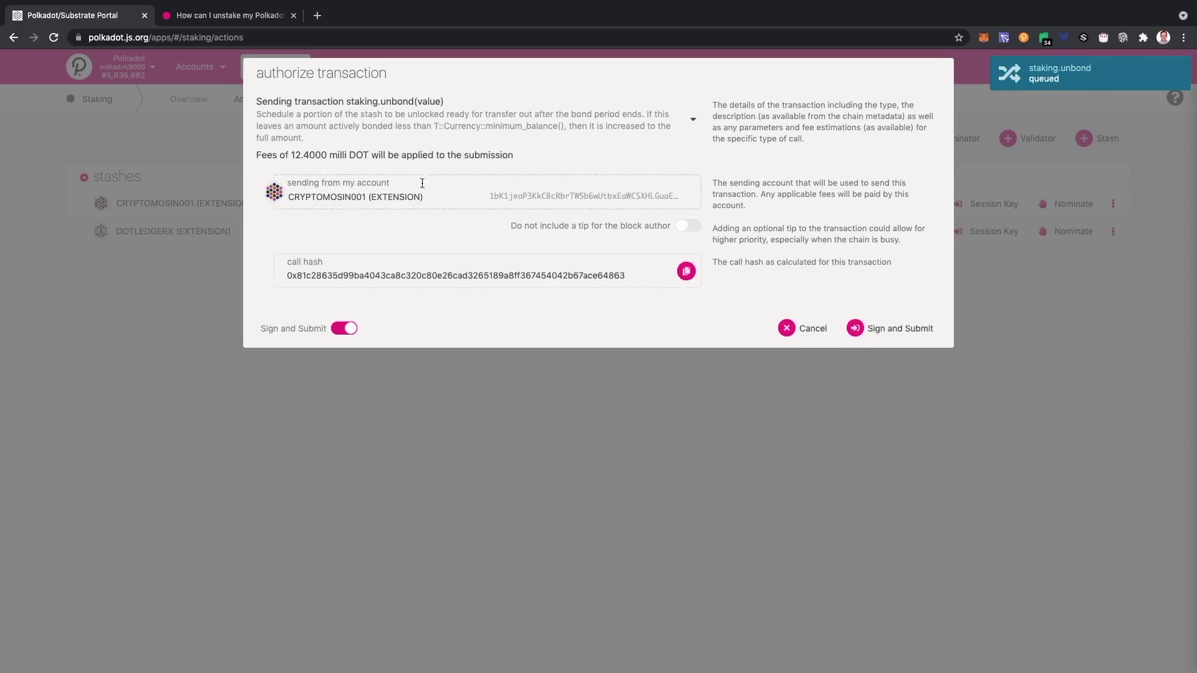
- Sign and Submit the staking.unbond transaction, centring the polkadot{.js} extension's signing window
click(910, 328)
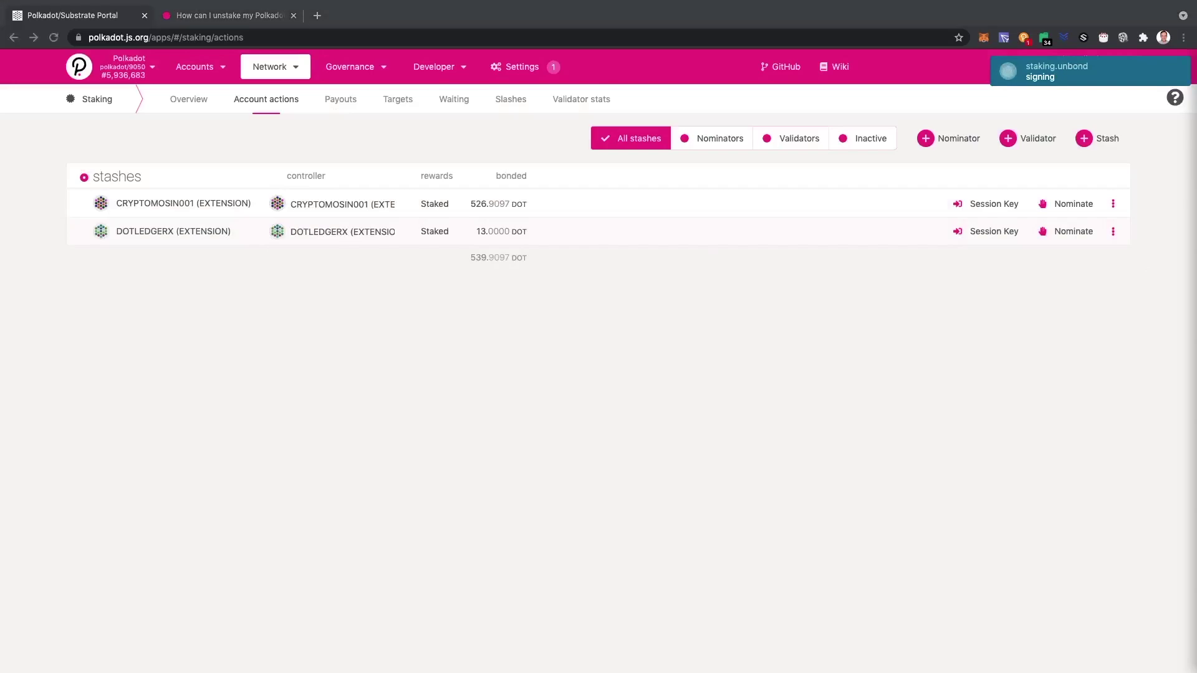
drag(282, 313, 736, 165)
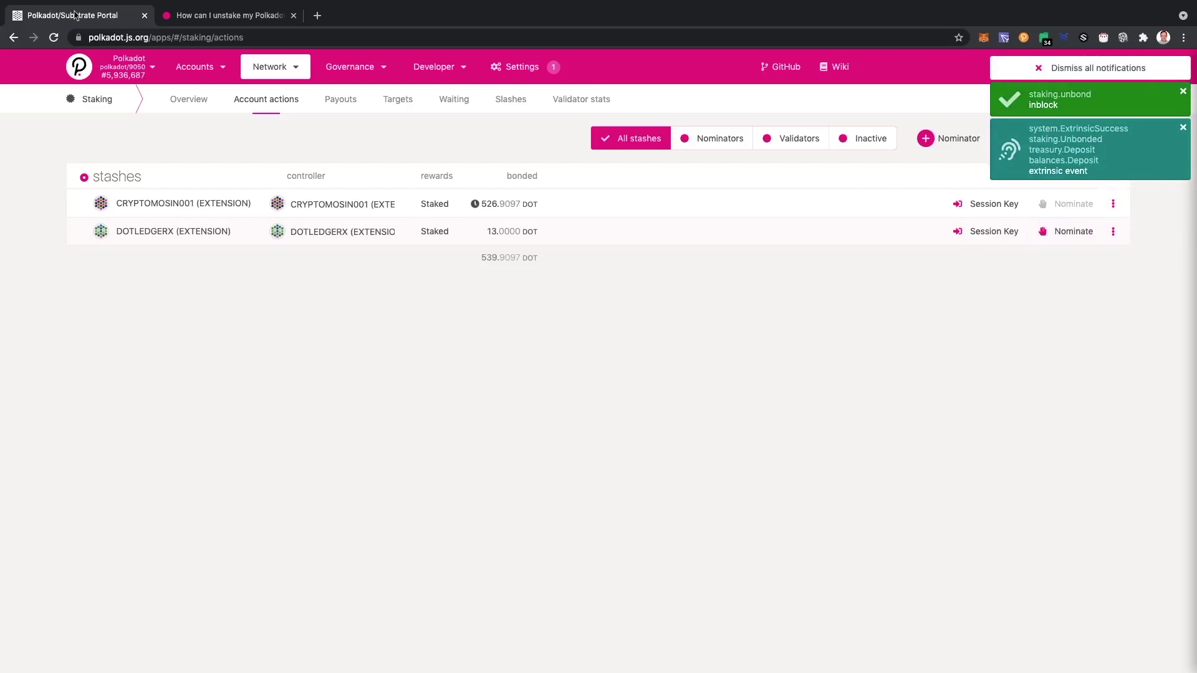
- Scroll the article to STEP 2 and highlight the word 'bunbonding'
click(224, 15)
scroll(559, 482, down, 3)
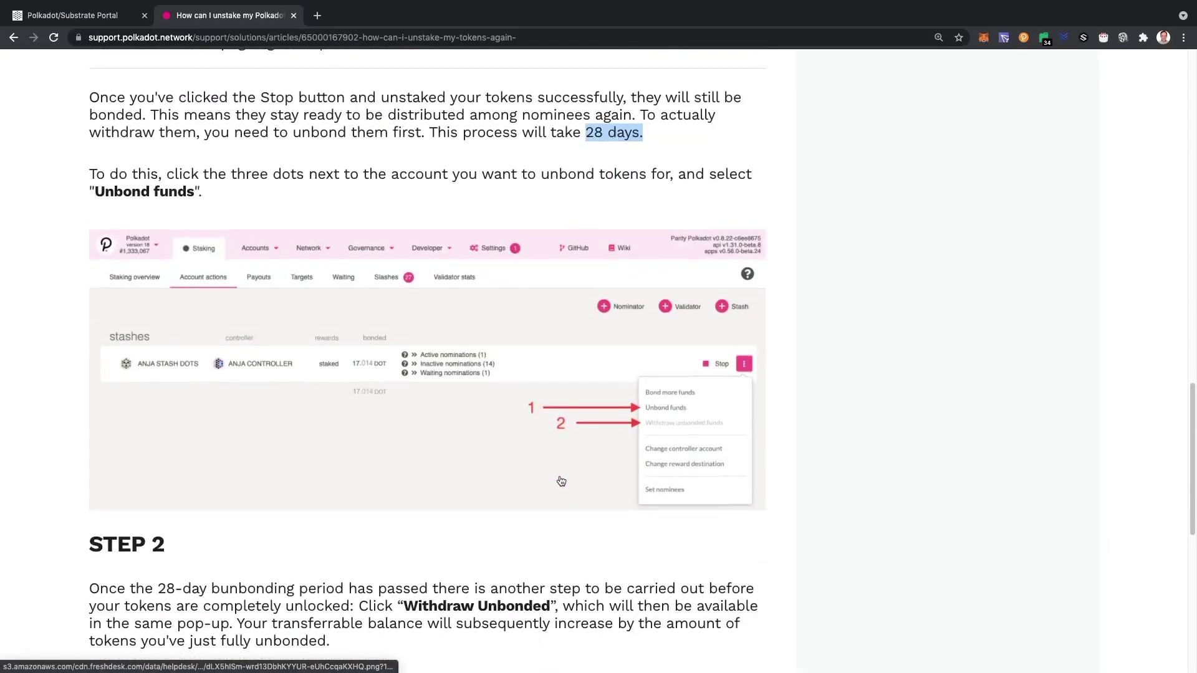
scroll(158, 181, down, 4)
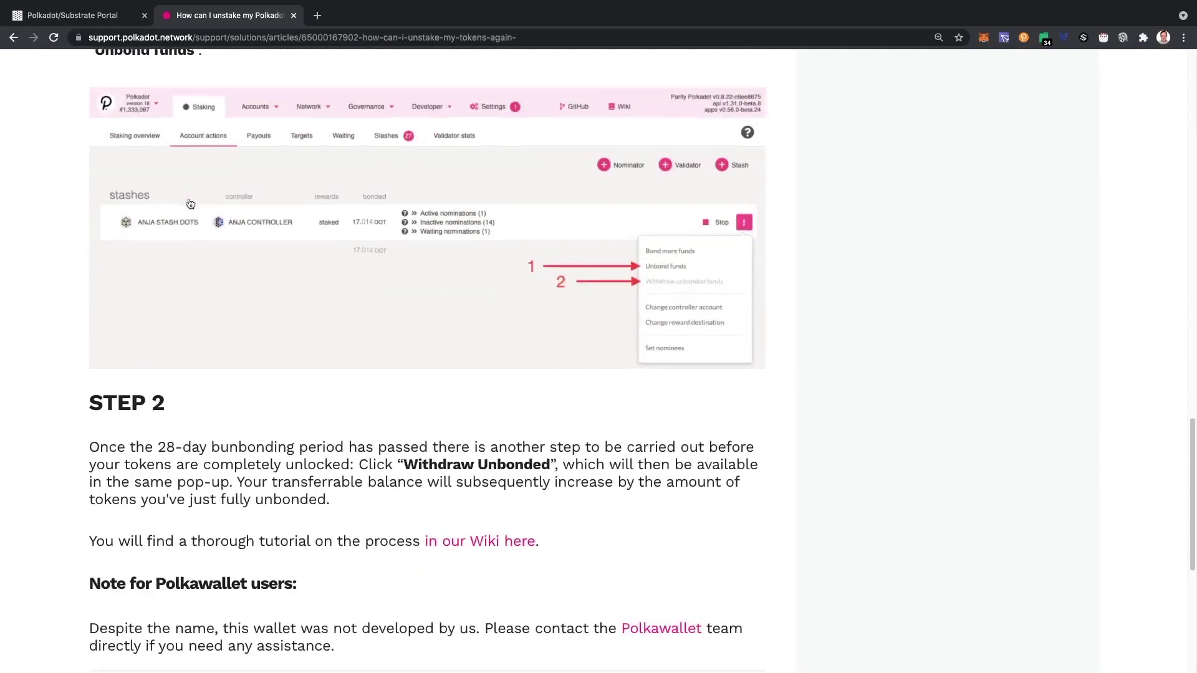
drag(208, 374, 272, 374)
click(249, 378)
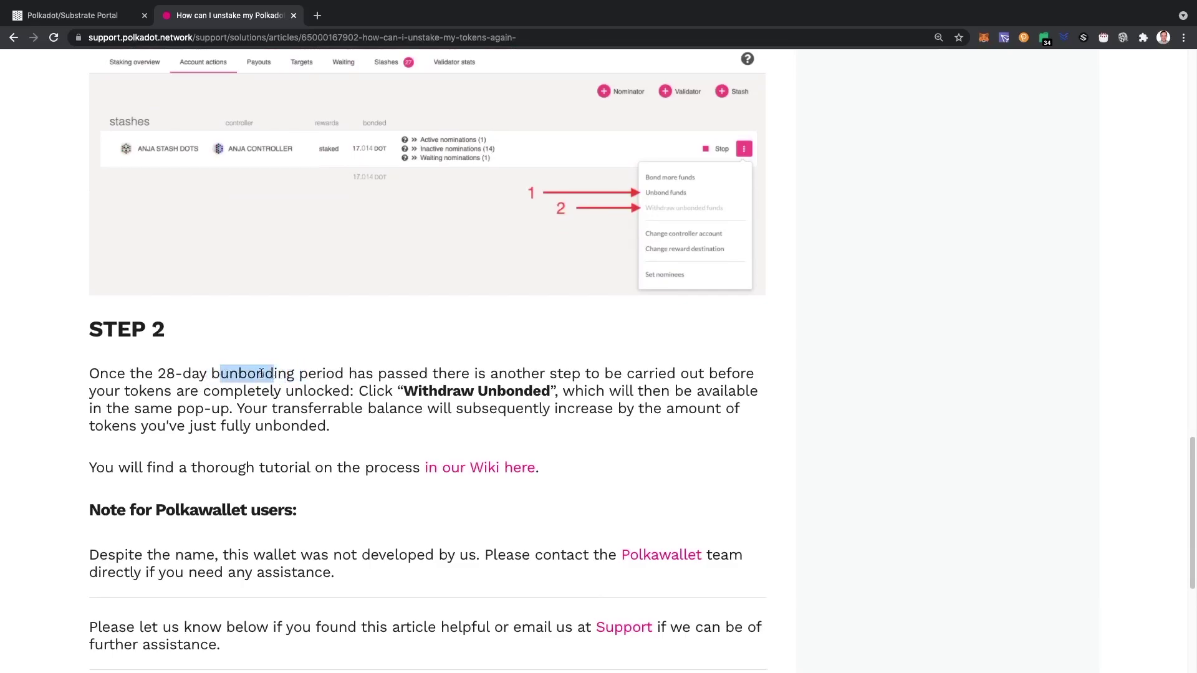
click(233, 371)
double_click(233, 373)
- Highlight the 'another step required' phrase and the Withdraw Unbonded instruction, then return to staking
drag(572, 374, 760, 385)
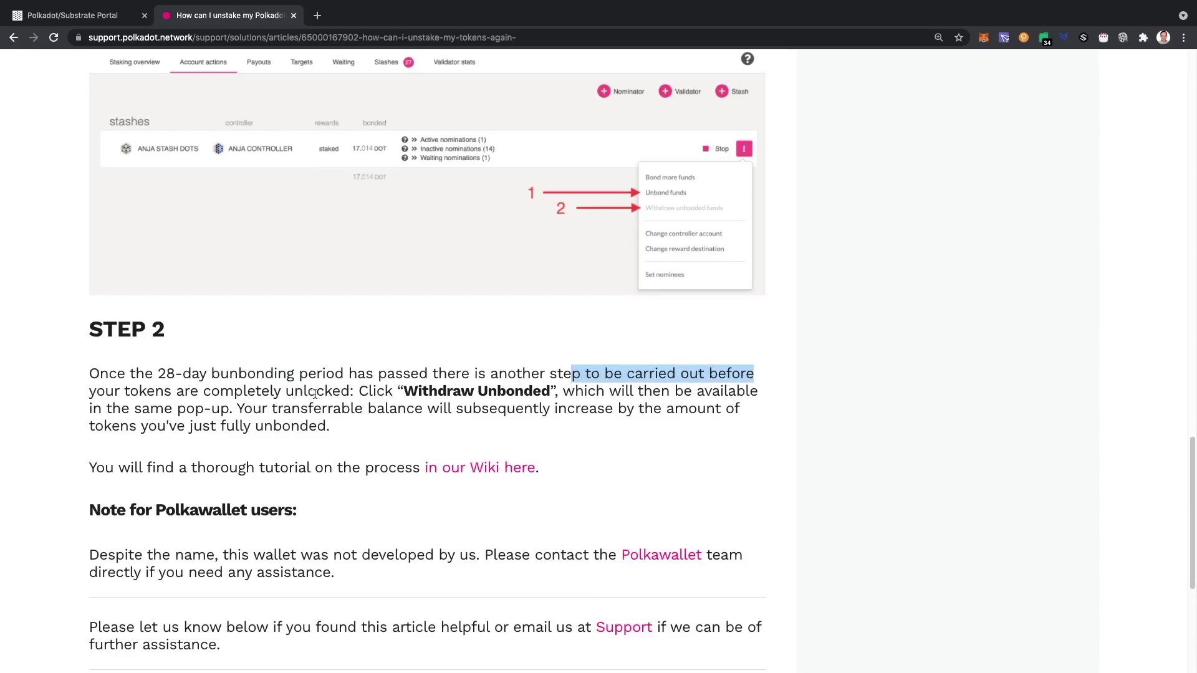
drag(416, 391, 570, 394)
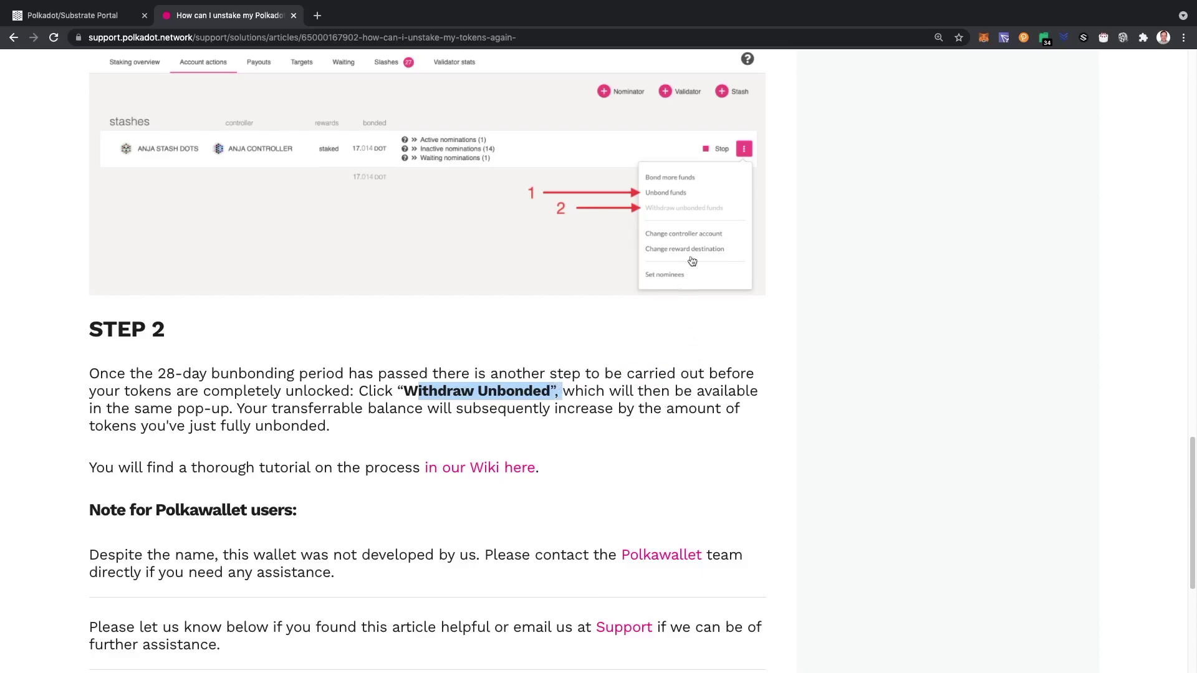
click(98, 18)
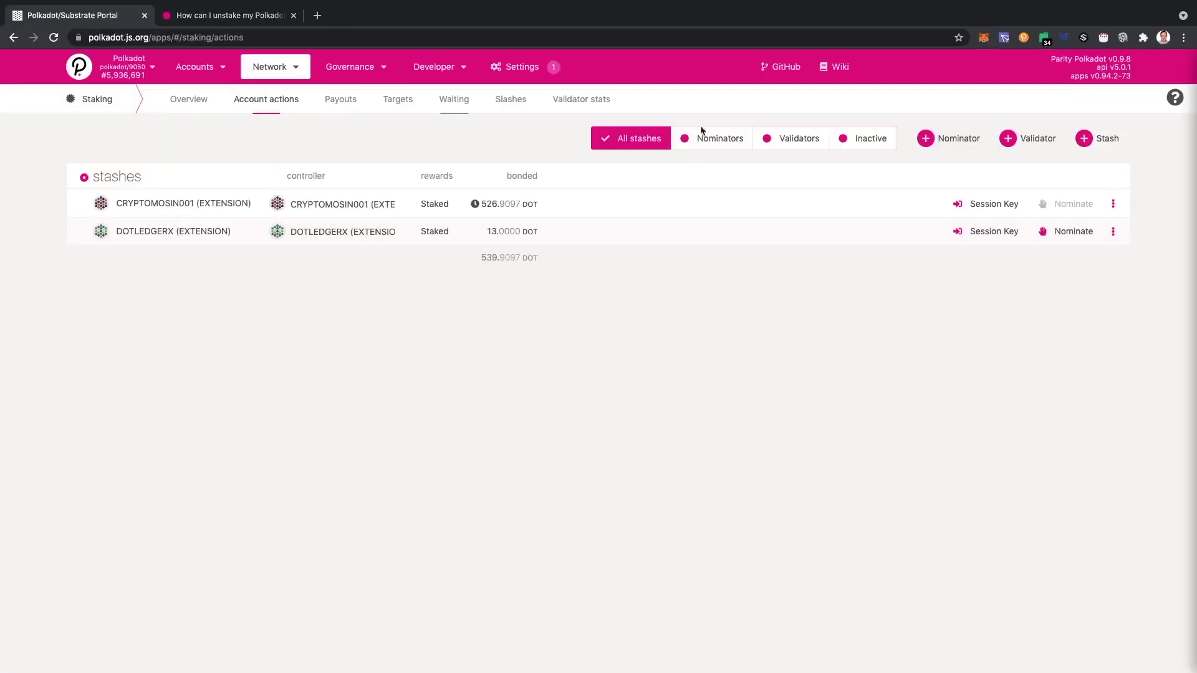
- Open CRYPTOMOSIN001's ⋮ actions menu and check the unbonding countdown beside the bonded amount
click(1113, 204)
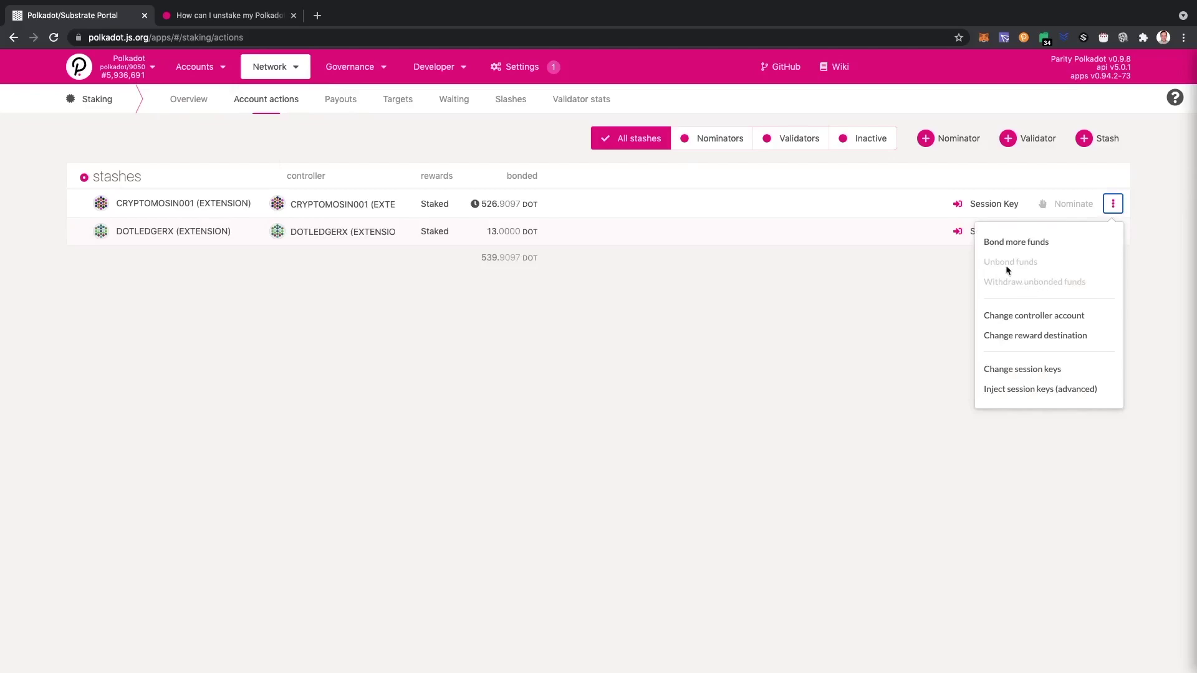
mouse_move(475, 206)
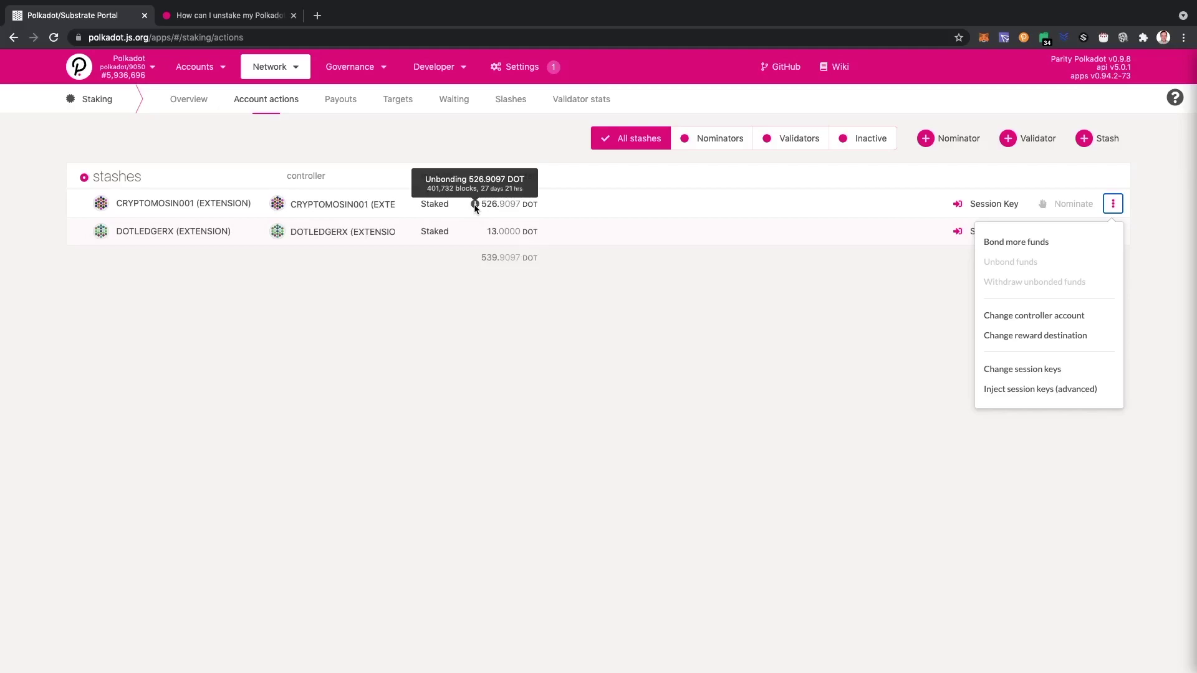
click(1024, 38)
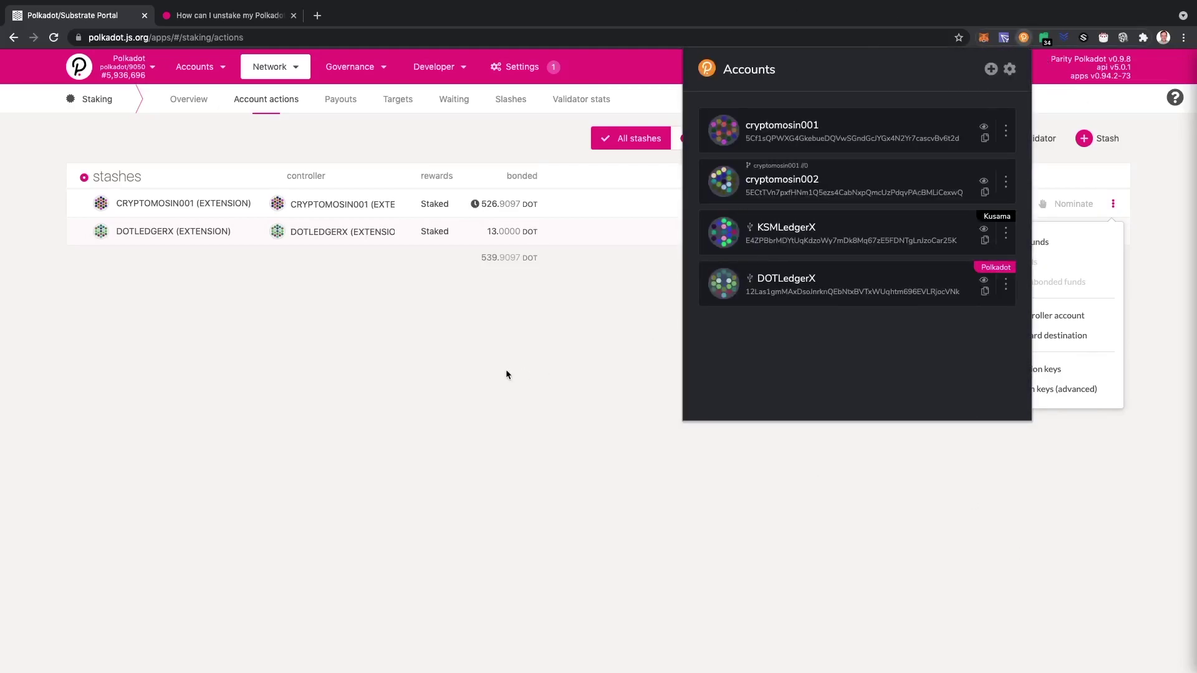
click(436, 342)
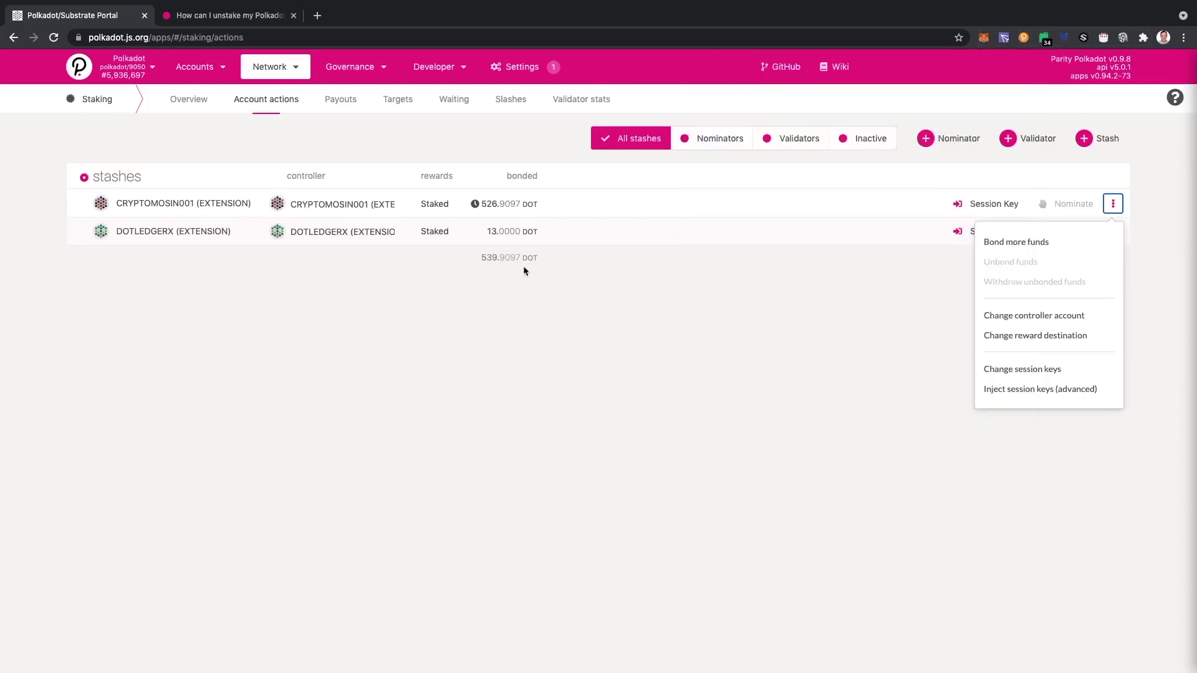